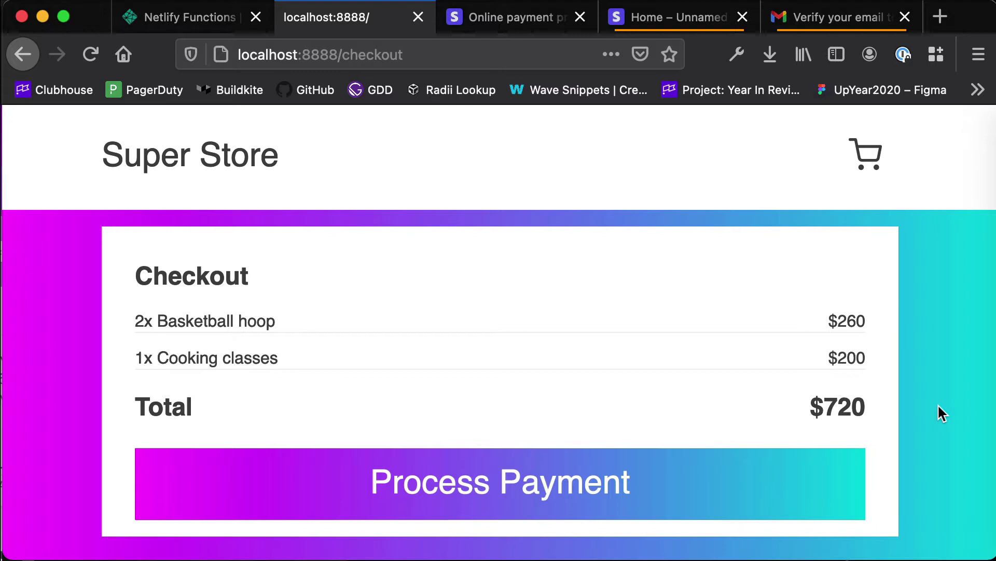
Go to the Stripe website's sign-in page and dismiss the saved-login suggestions.
left_click(515, 20)
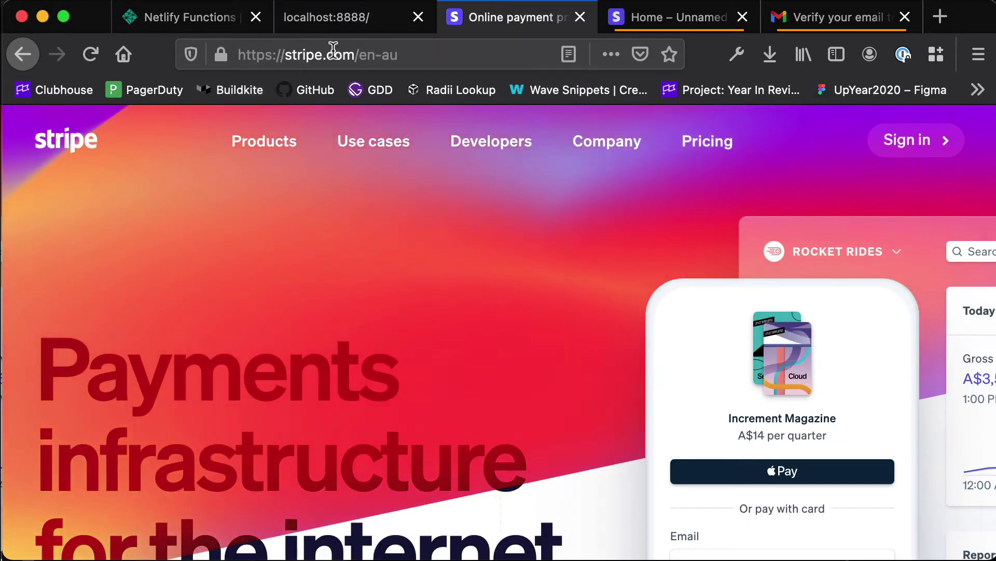
left_click(900, 139)
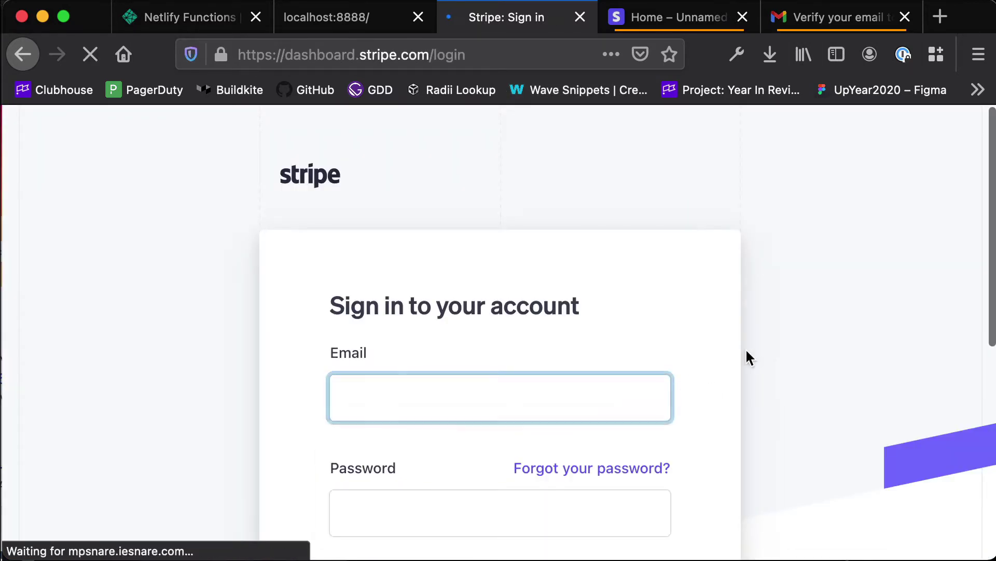
left_click(745, 355)
scroll(745, 354, "down", 5)
scroll(484, 438, "down", 3)
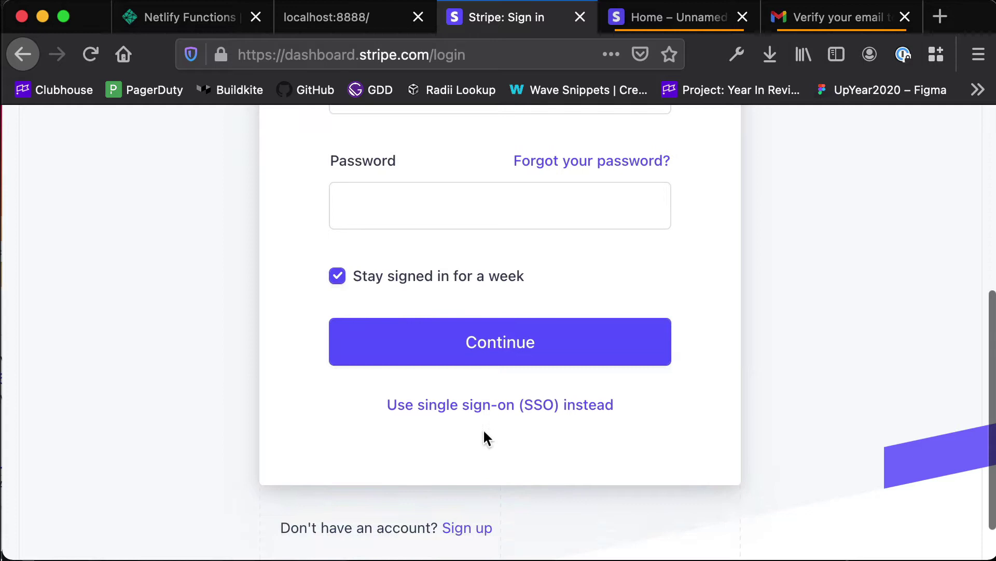
Look over the Stripe account registration page, then move to the dashboard home tab.
left_click(467, 482)
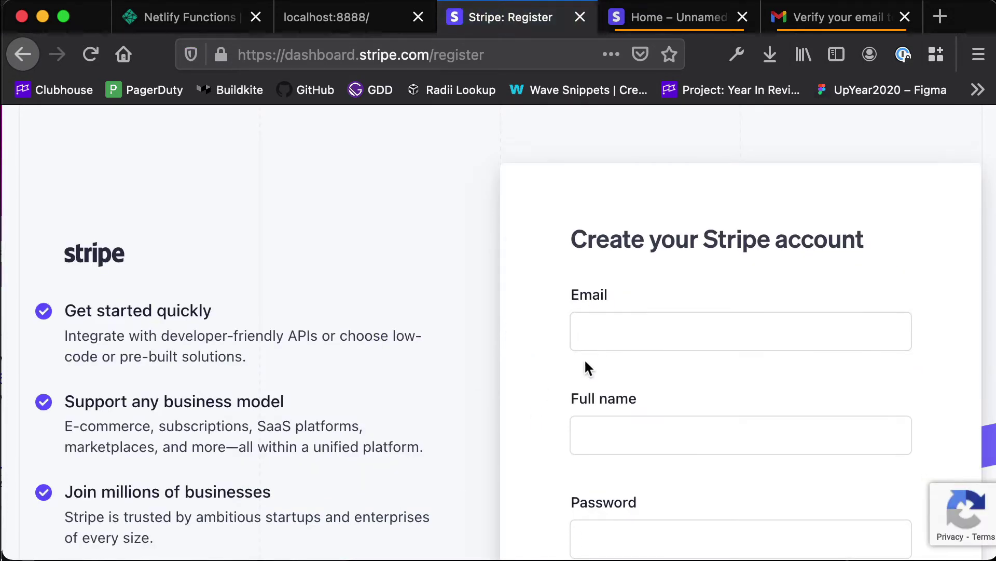
scroll(608, 343, "down", 5)
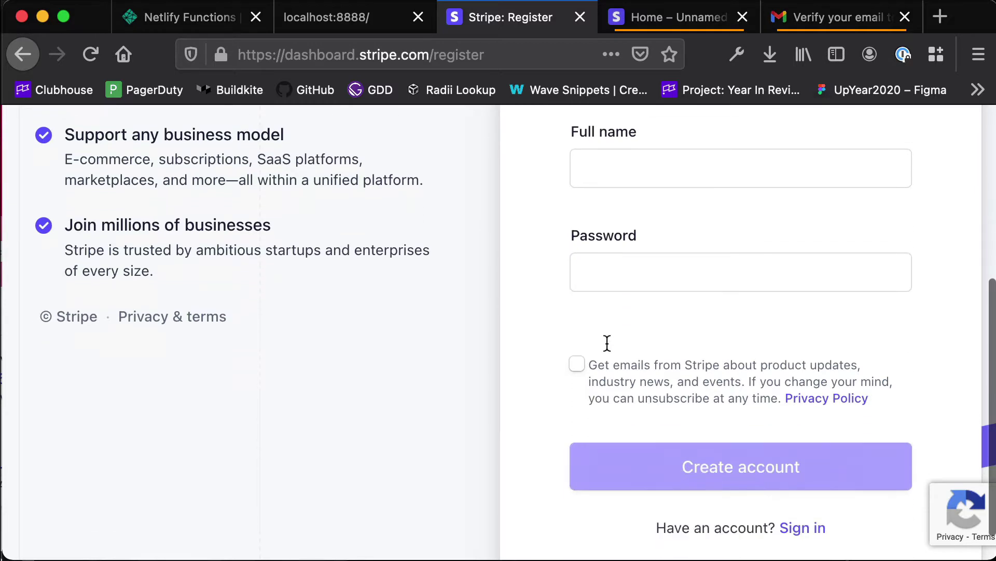
scroll(597, 346, "up", 3)
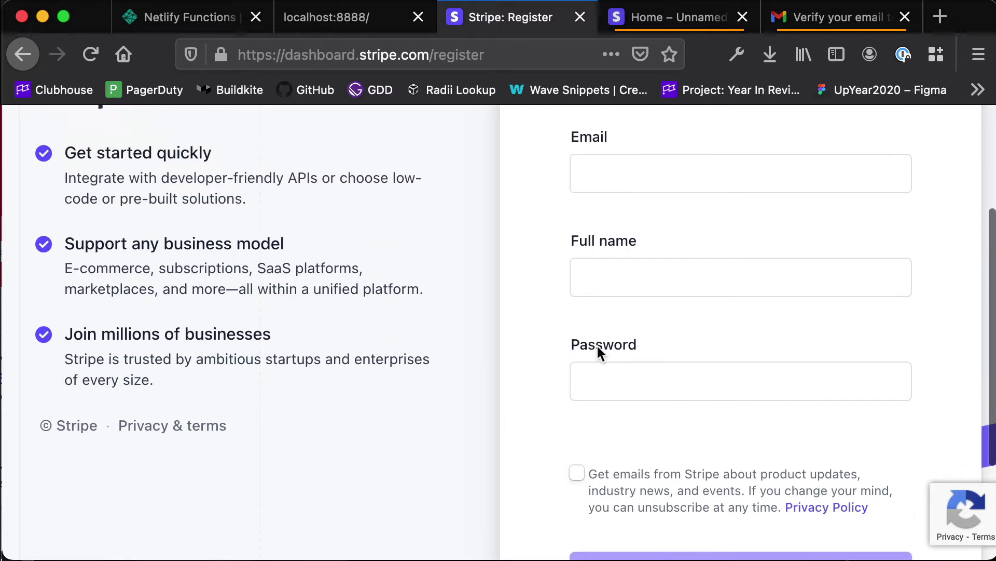
scroll(596, 345, "down", 3)
key("ctrl+Tab")
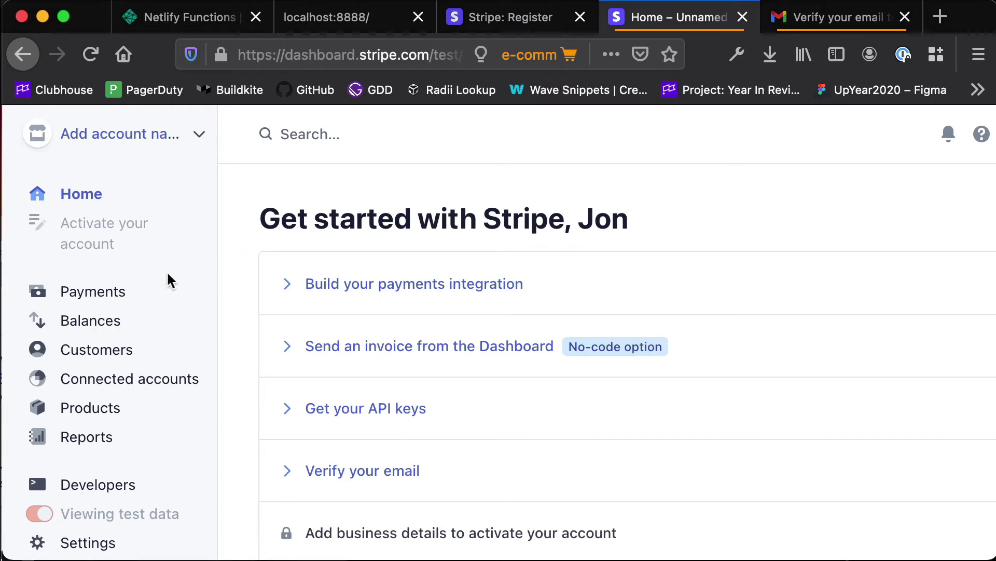
left_click(77, 305)
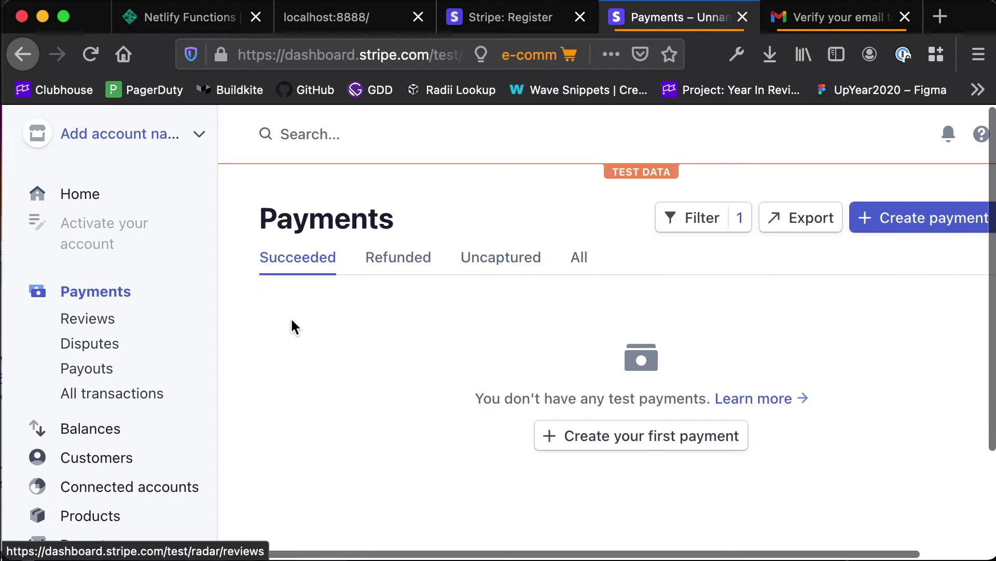
scroll(72, 324, "down", 3)
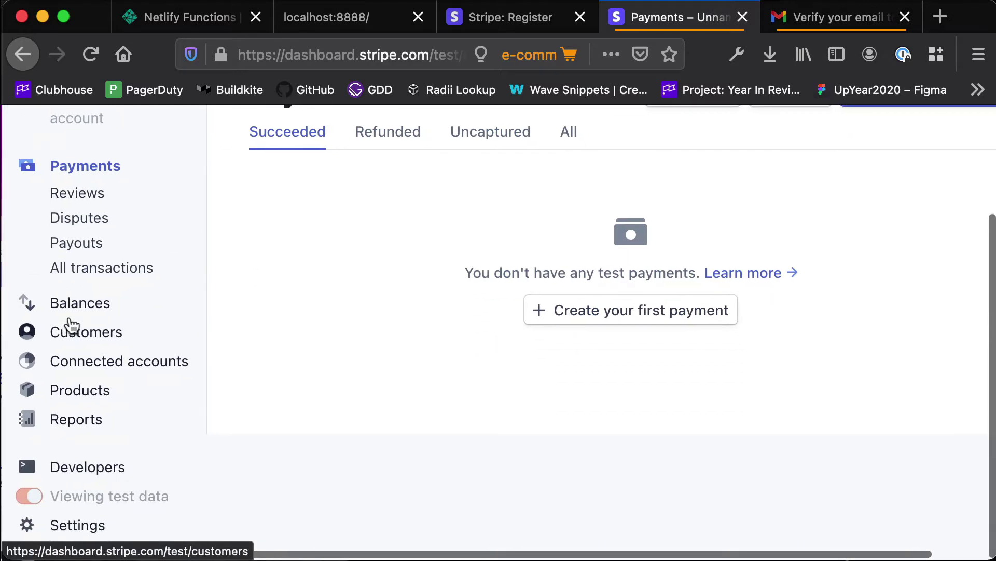
left_click(96, 466)
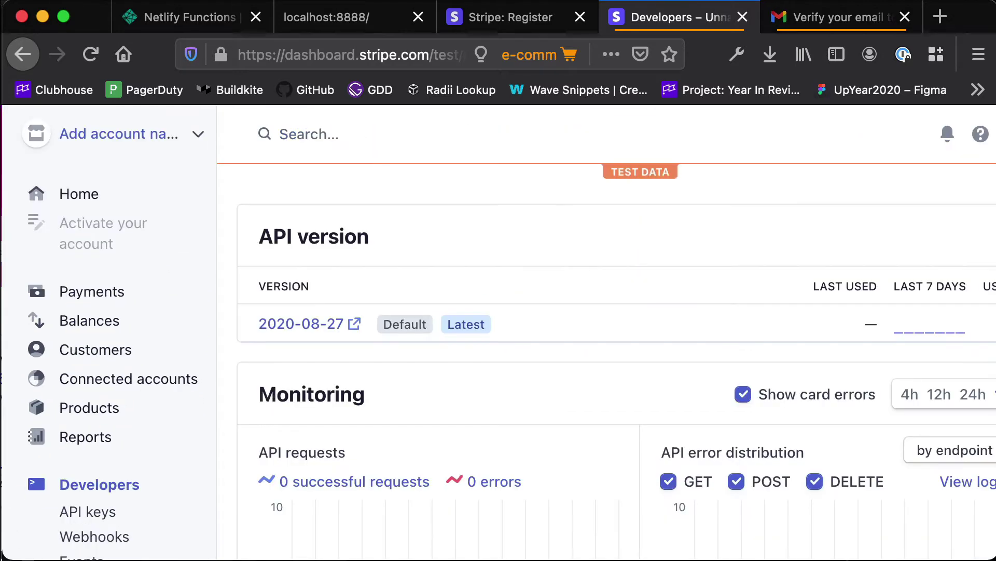
scroll(279, 380, "down", 4)
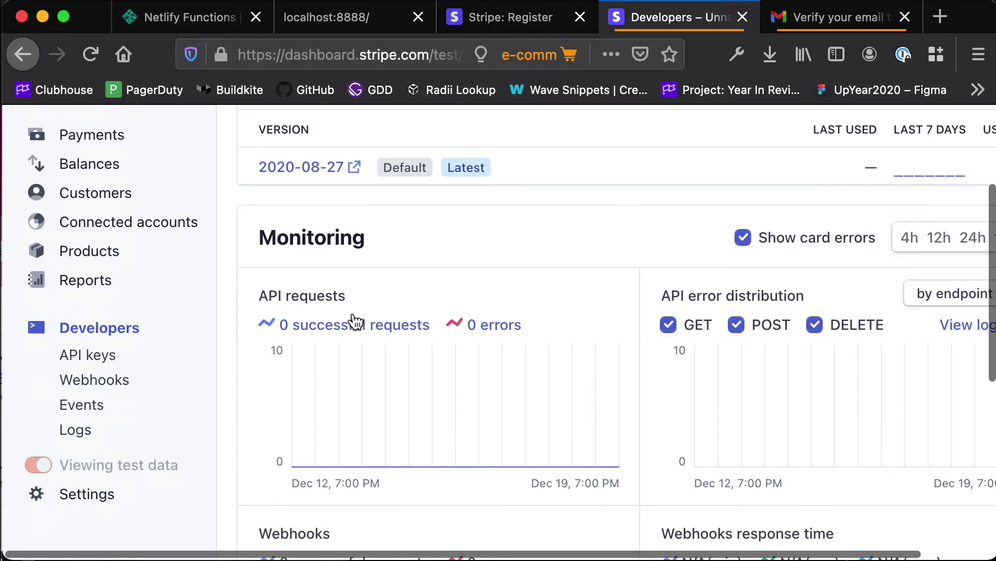
scroll(633, 259, "right", 2)
scroll(631, 251, "down", 6)
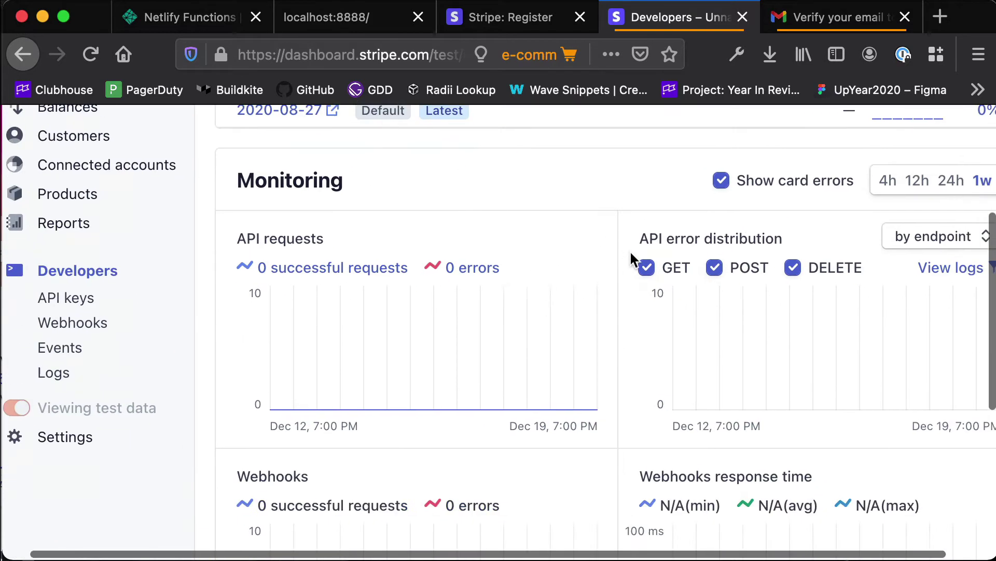
scroll(630, 250, "left", 2)
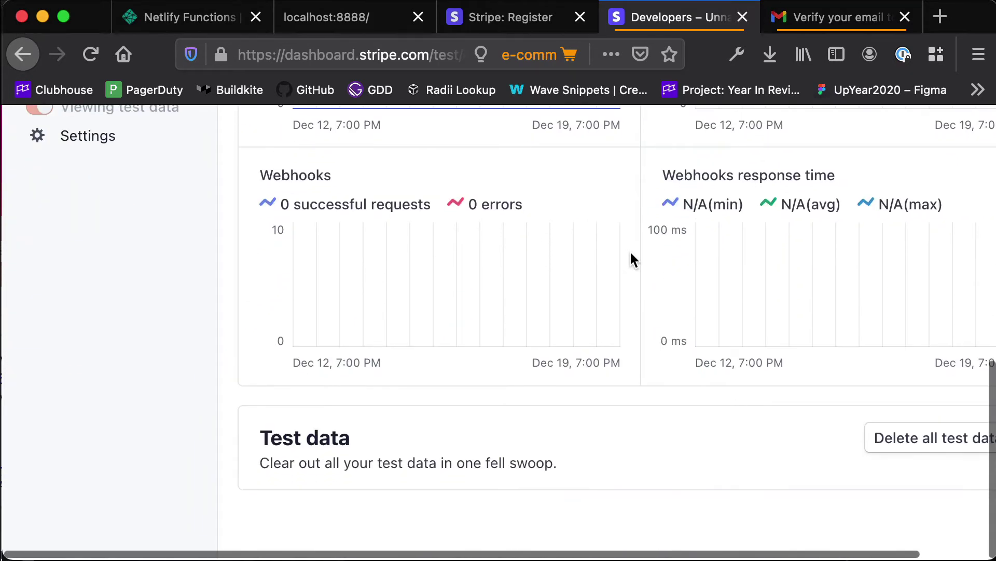
scroll(630, 250, "up", 10)
left_click(151, 193)
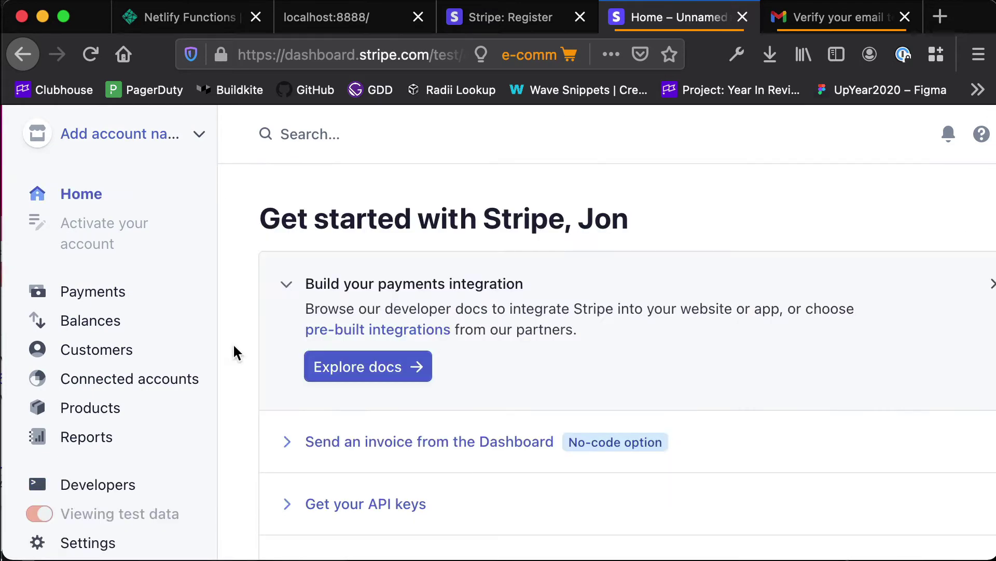
Show the test API keys and select the note that live keys need account activation.
left_click(287, 500)
scroll(281, 488, "down", 5)
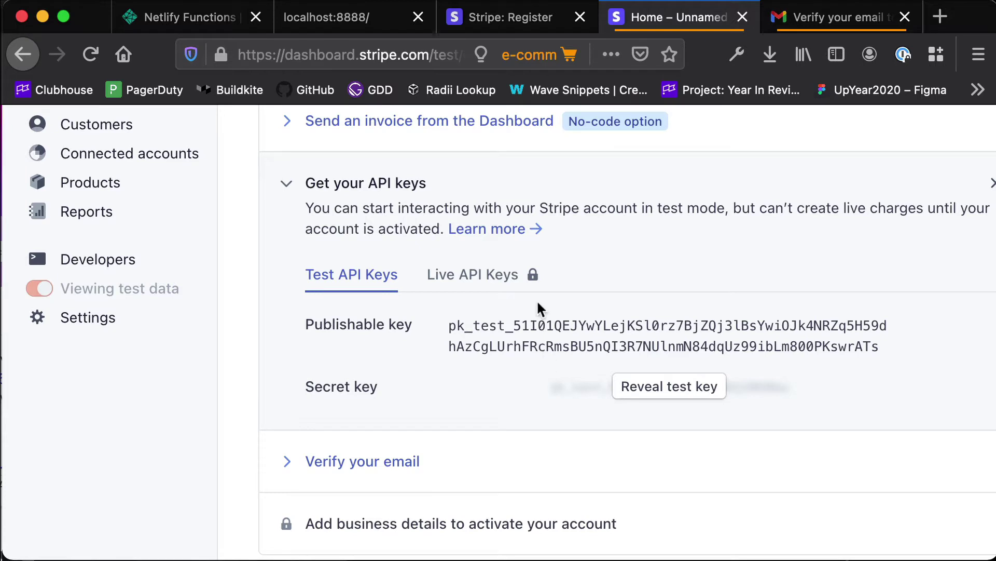
mouse_move(509, 280)
mouse_move(453, 273)
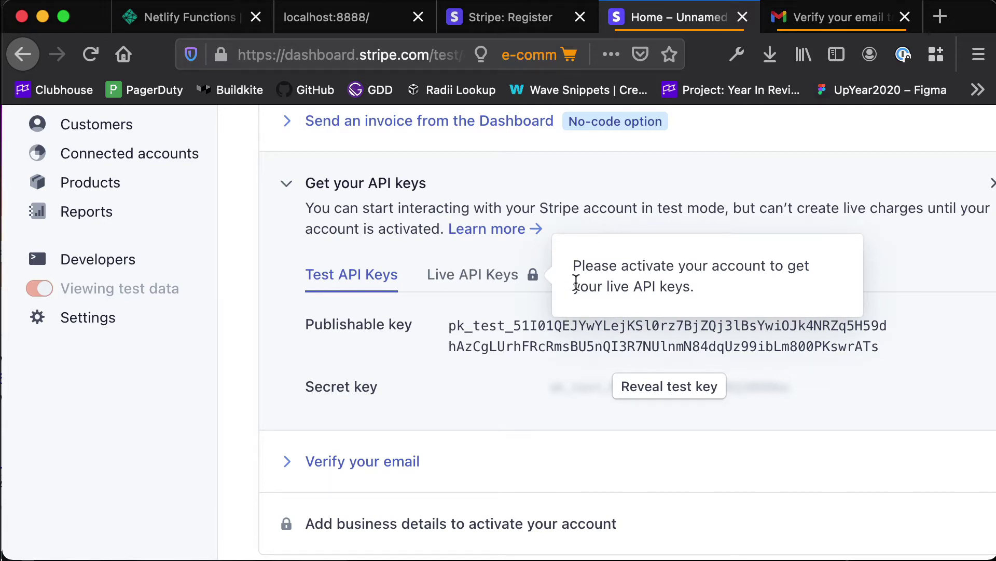
left_click_drag(572, 264, 715, 305)
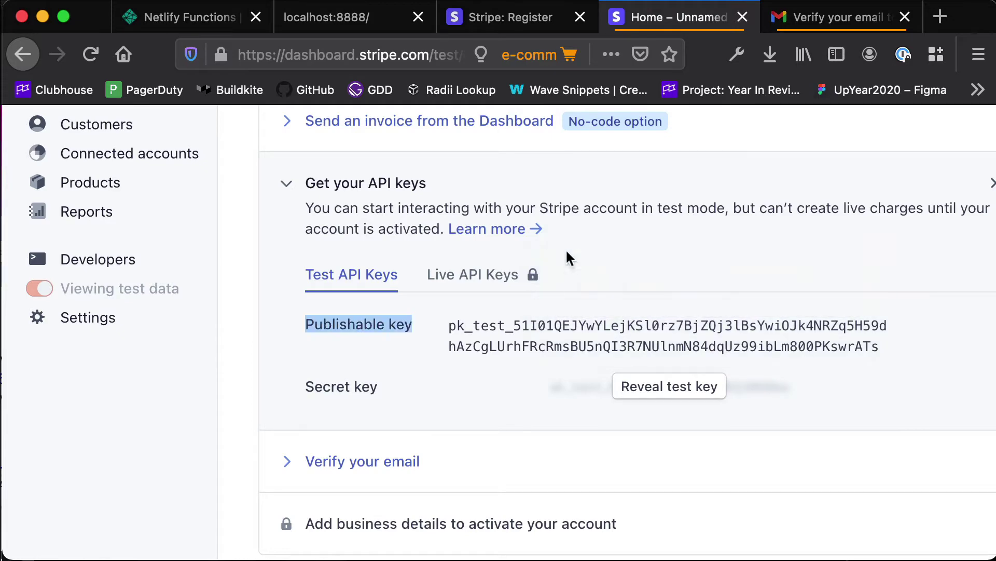
Open the Stripe 'Verify your email' message and confirm the email address.
left_click(798, 27)
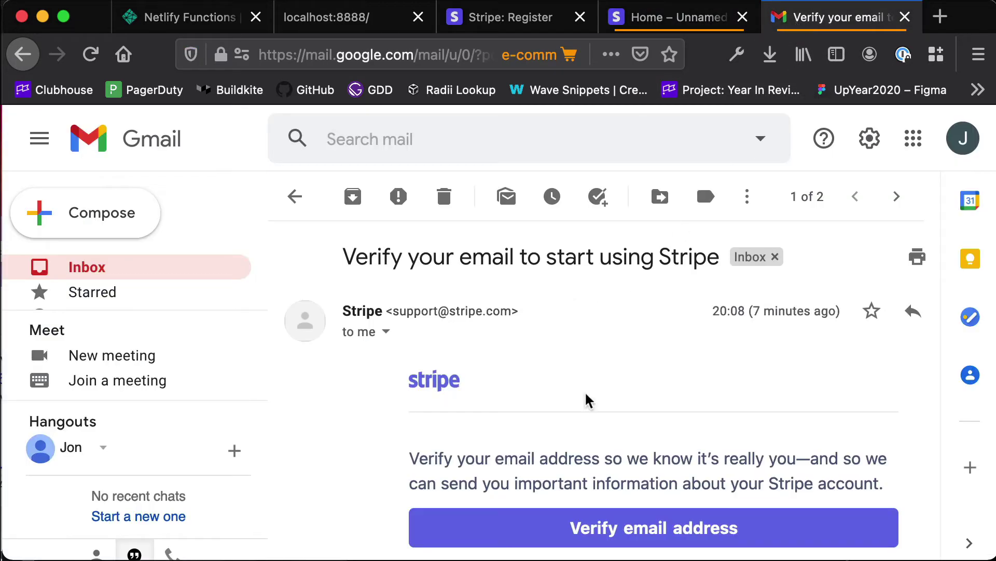
scroll(592, 451, "down", 2)
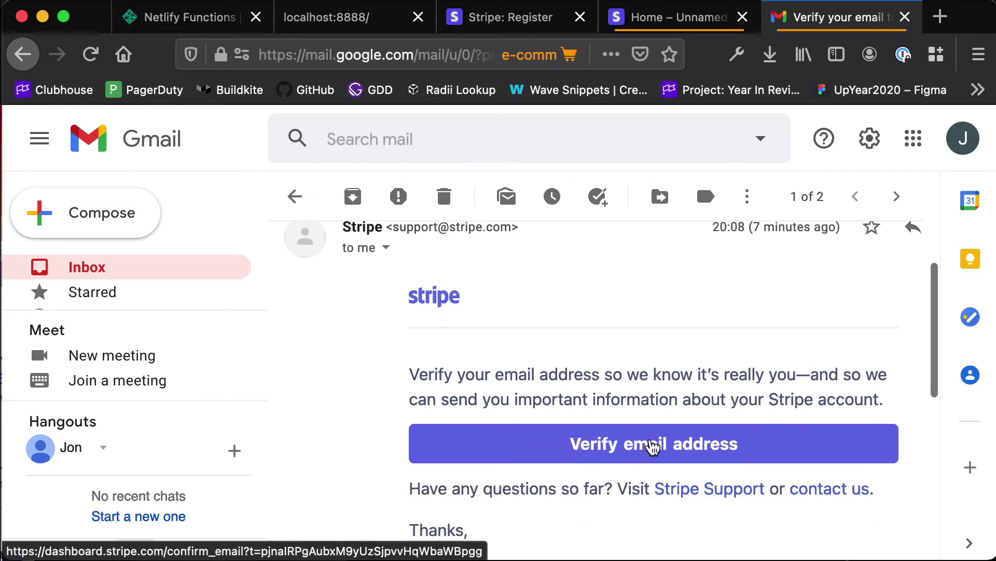
left_click(659, 443)
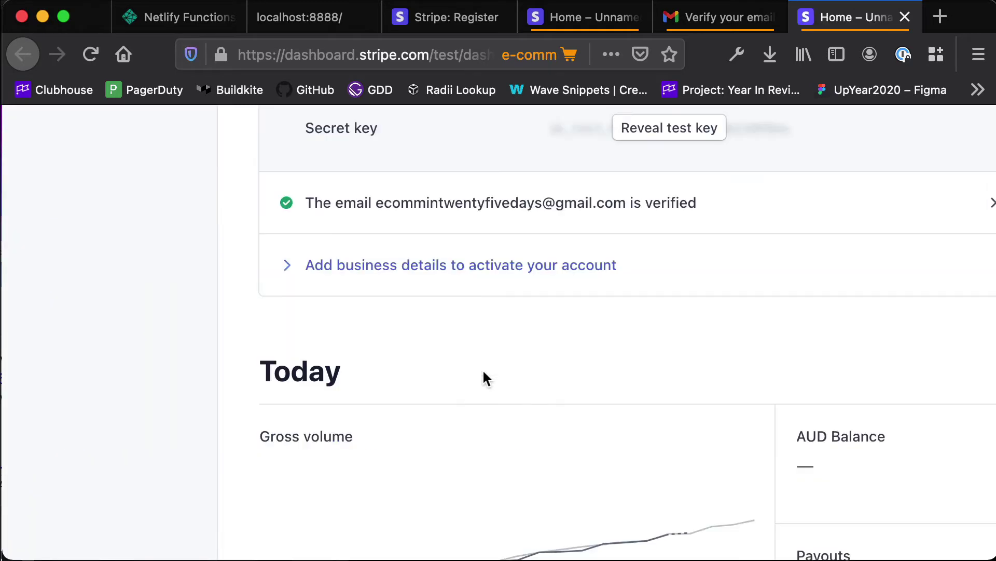
Expand 'Add business details' and start the account activation form.
left_click(361, 267)
scroll(508, 254, "up", 5)
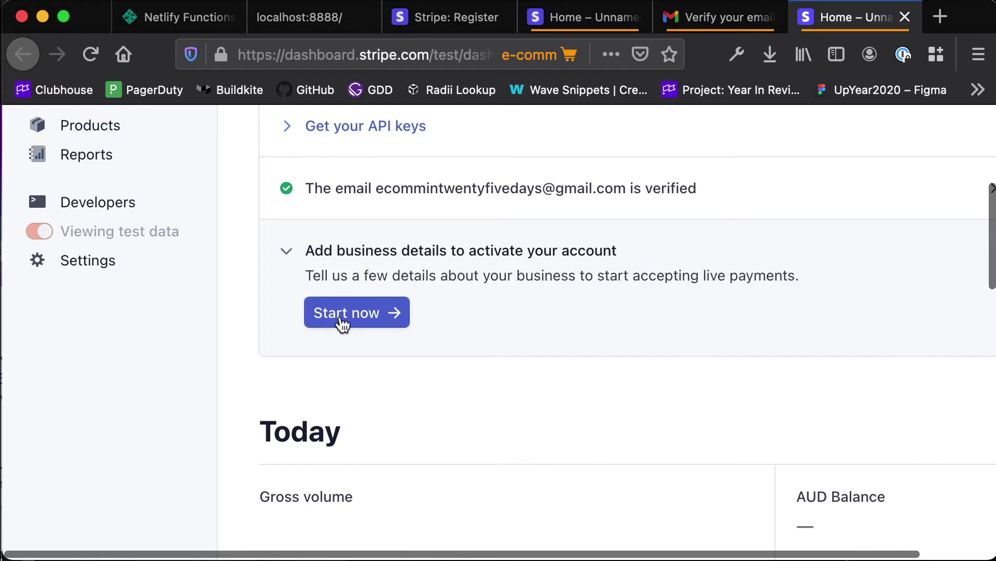
left_click(342, 316)
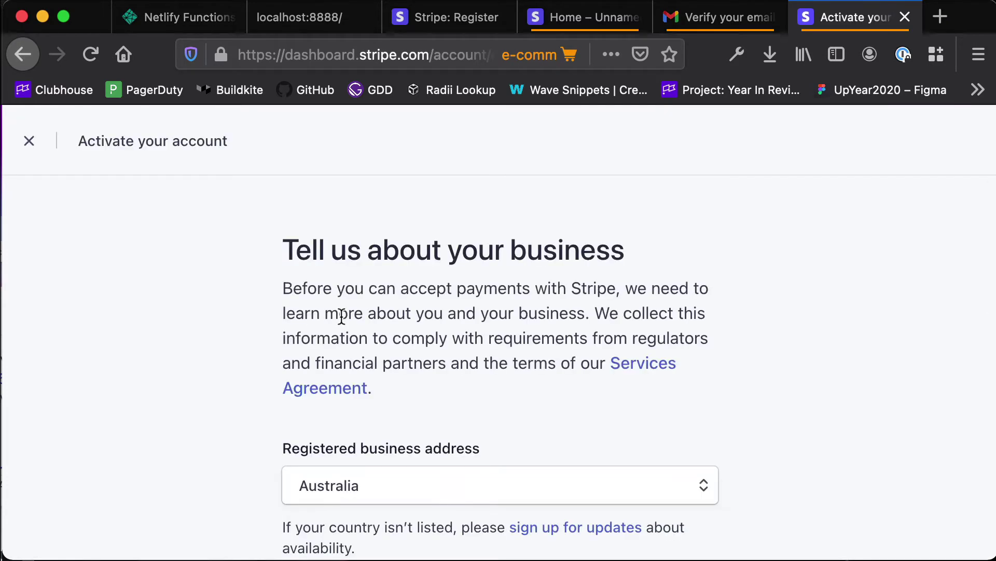
scroll(341, 315, "down", 5)
scroll(341, 315, "down", 1)
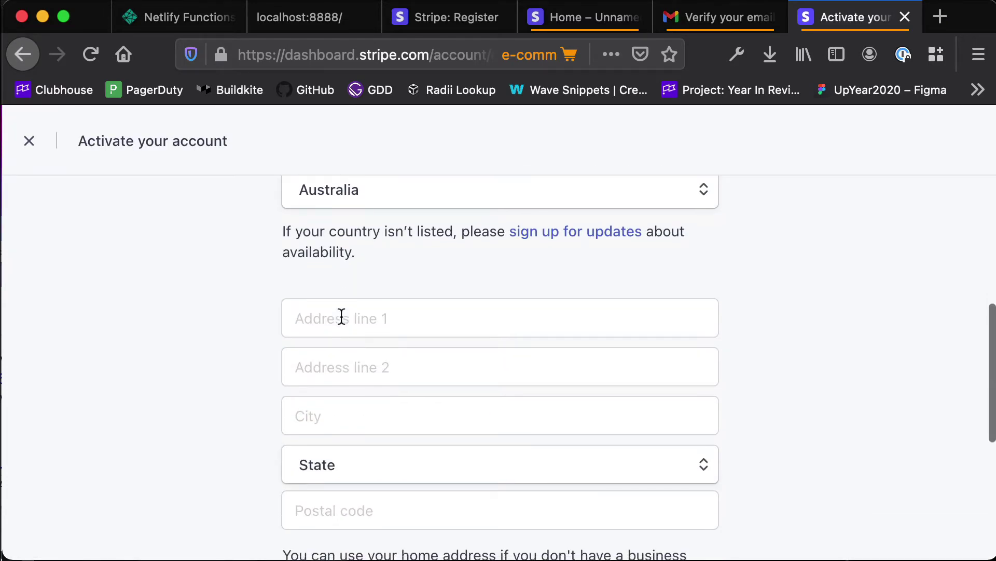
Enter the business street address, suburb, Victoria and postcode, choose Company, and submit.
left_click(342, 315)
type("123 Fake street")
key("Tab")
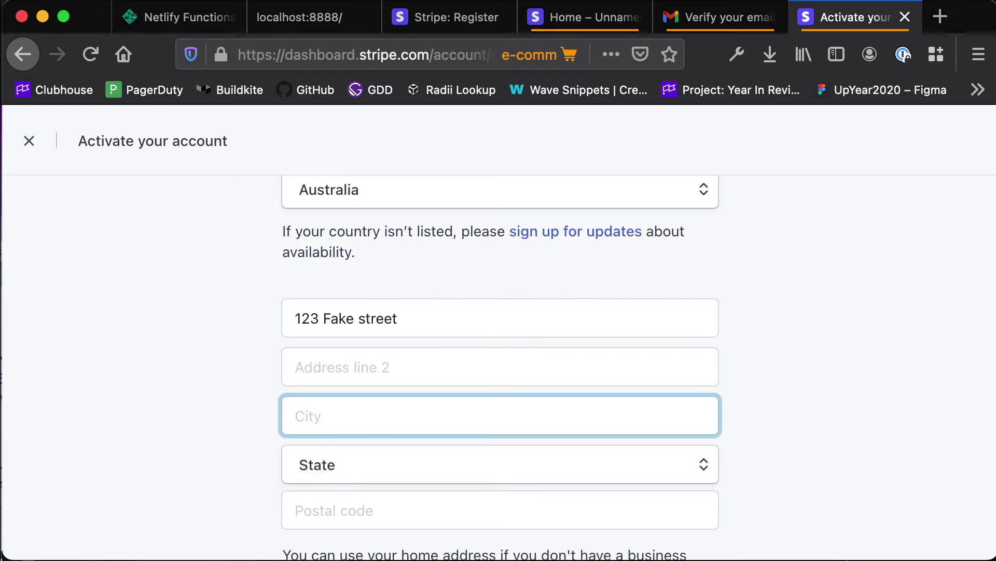
type("Hollywood")
key("Tab")
key("v")
key("Tab")
scroll(334, 404, "down", 3)
type("3000")
left_click(372, 410)
left_click(371, 421)
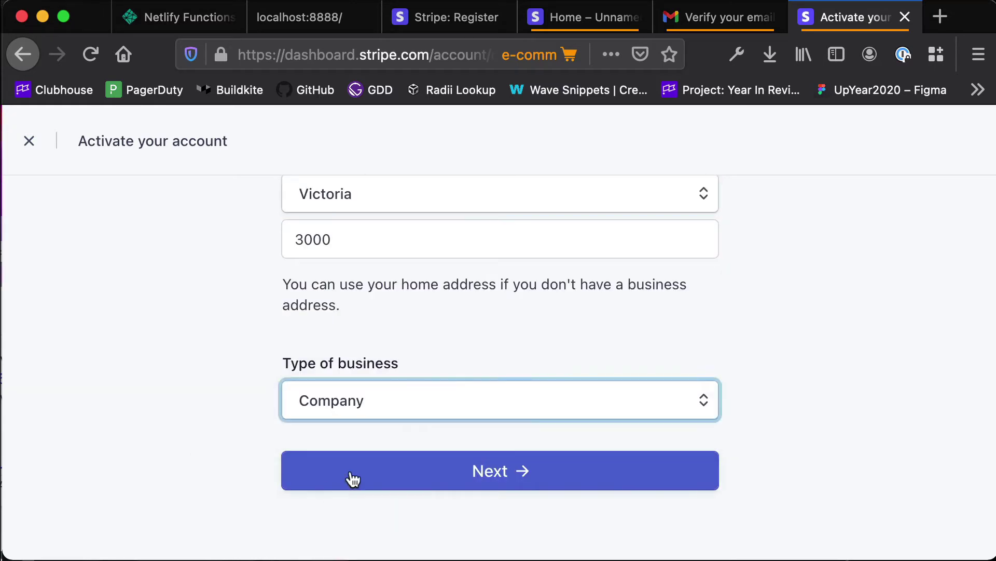
left_click(341, 463)
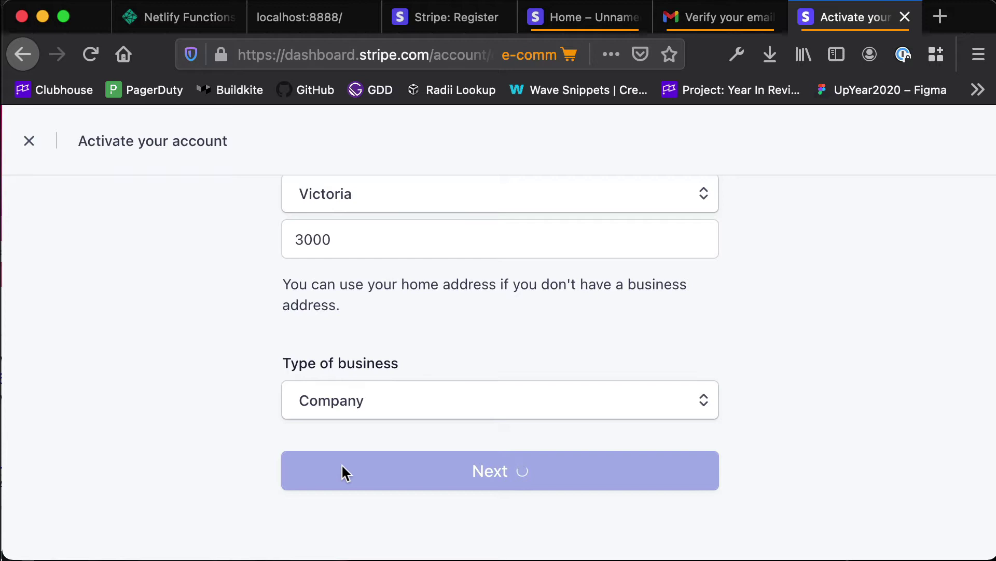
Enter the legal business name and the corrected company ACN/ABN number.
type("Dijon Musters Enterprises")
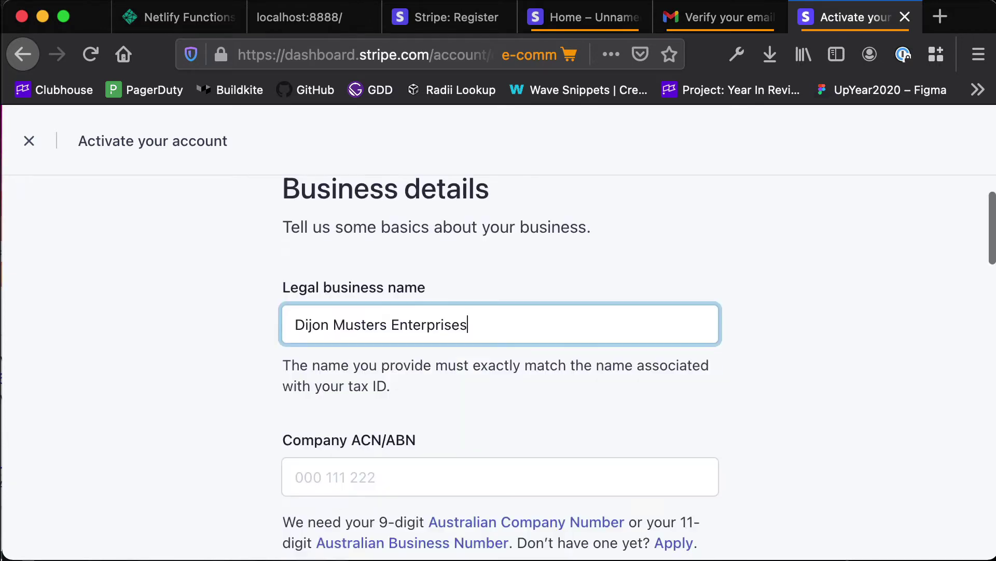
key("Tab")
type("000111222333")
key("super+a")
type("123456789")
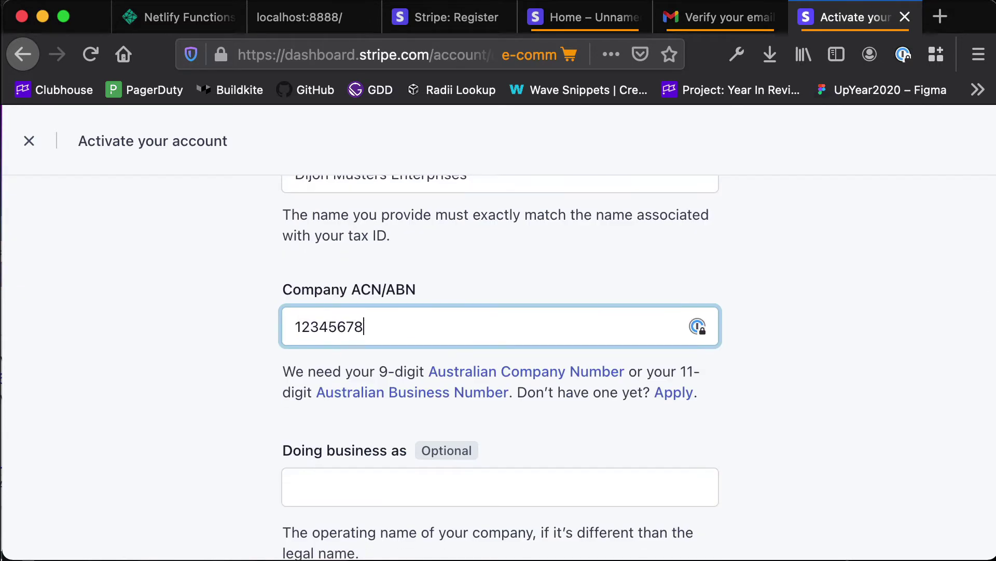
scroll(498, 364, "down", 3)
scroll(365, 167, "up", 3)
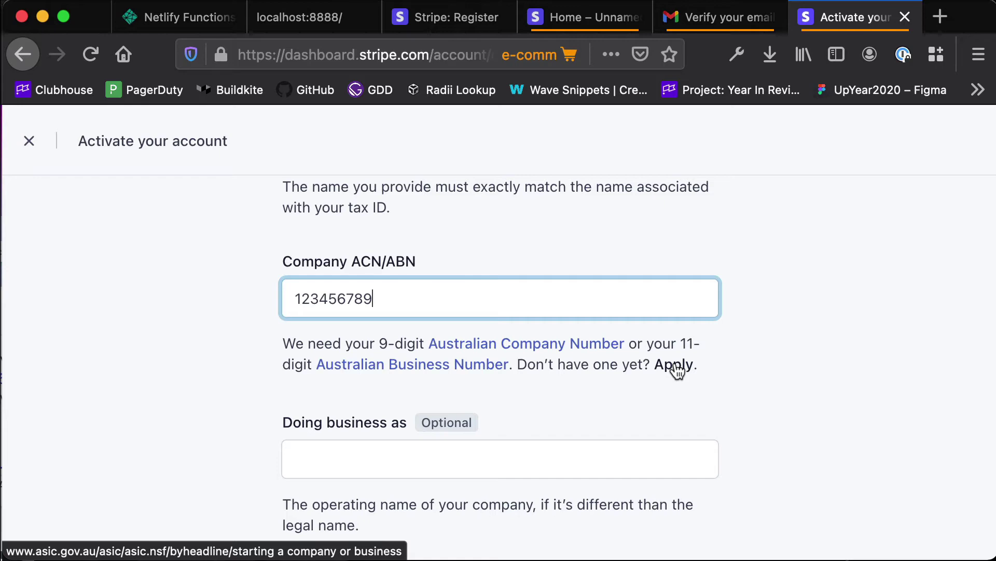
scroll(675, 366, "down", 15)
Fill in the representative's suggested last name and email, then submit this step.
left_click(474, 472)
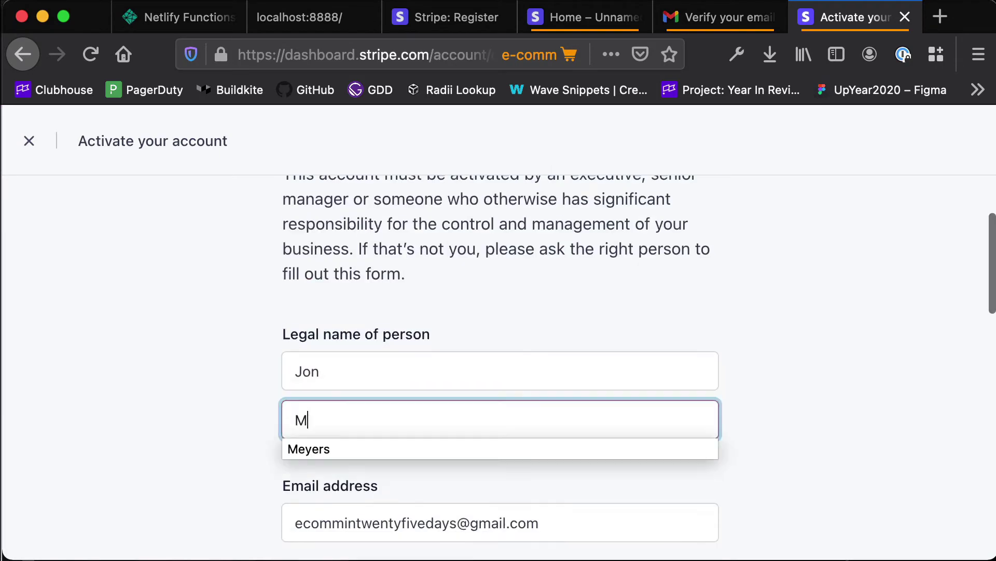
key("Down")
key("Return")
key("Tab")
scroll(556, 325, "down", 6)
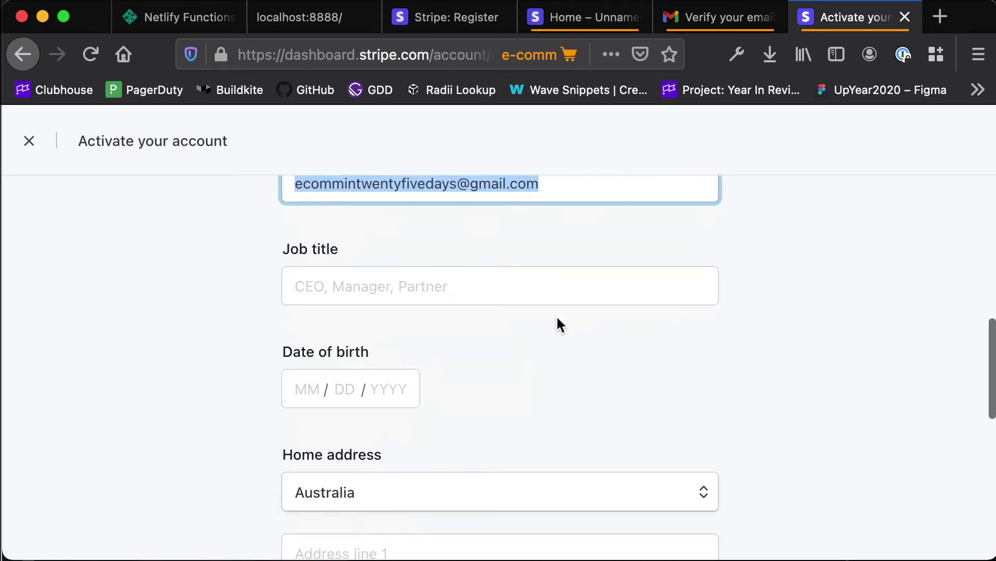
scroll(558, 318, "down", 8)
left_click(520, 492)
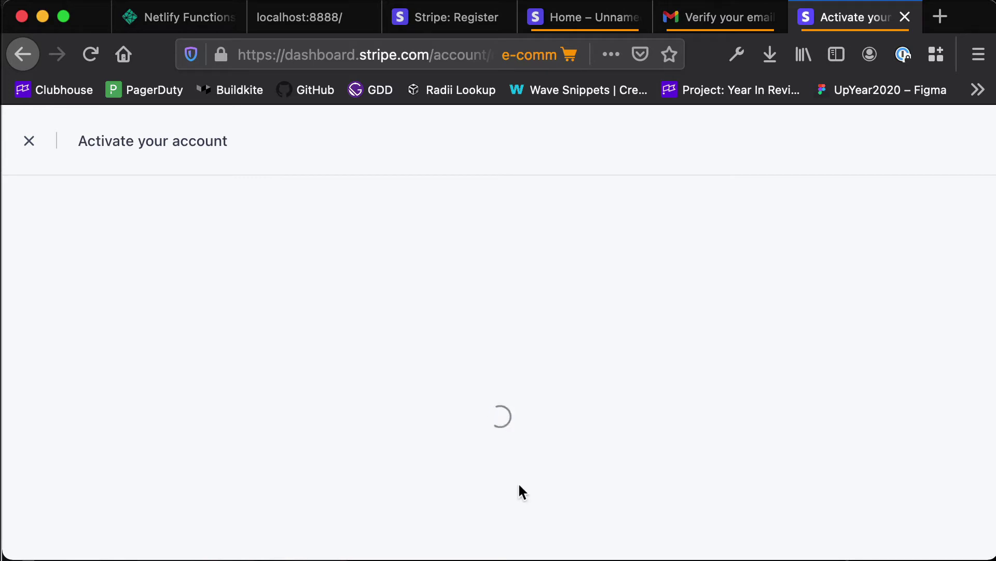
Continue without business owners and enter the business name ending in LTD as statement descriptor.
scroll(518, 481, "down", 2)
left_click(519, 479)
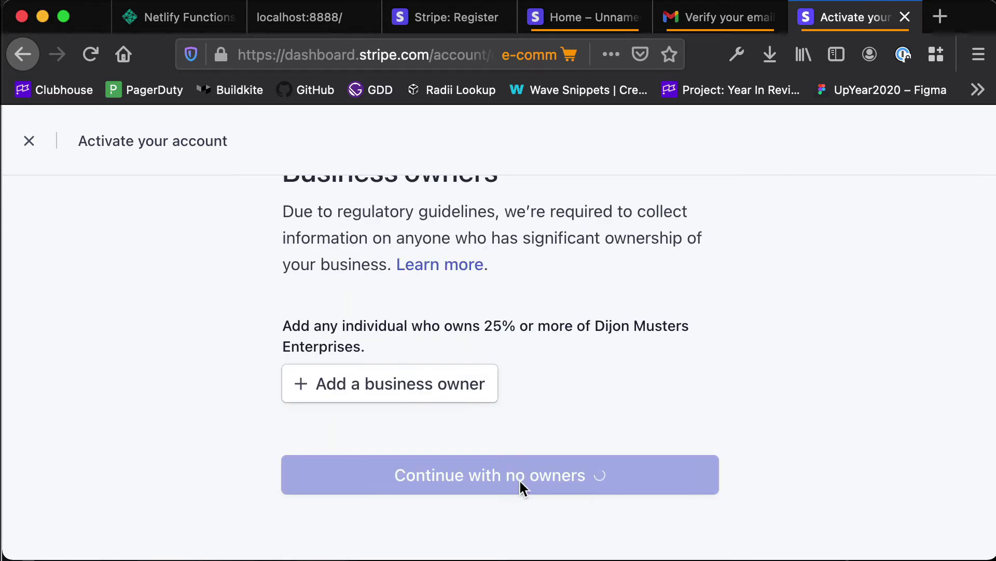
type("Dijon Musters enterpri")
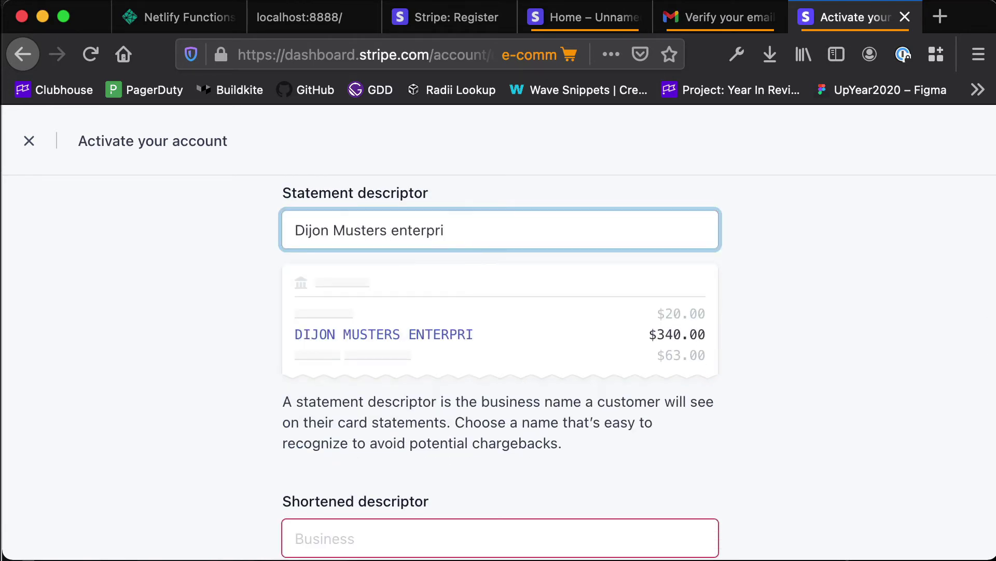
key("BackSpace")
key("BackSpace")
key("BackSpace")
key("BackSpace")
key("BackSpace")
key("BackSpace")
key("BackSpace")
key("BackSpace")
type("LTD")
scroll(661, 435, "up", 3)
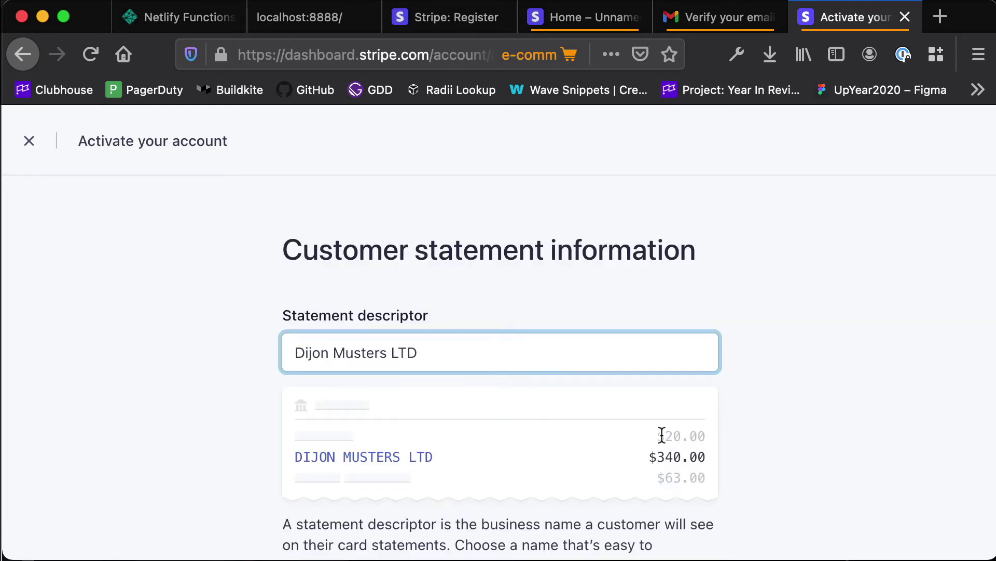
scroll(662, 436, "down", 3)
scroll(662, 439, "down", 2)
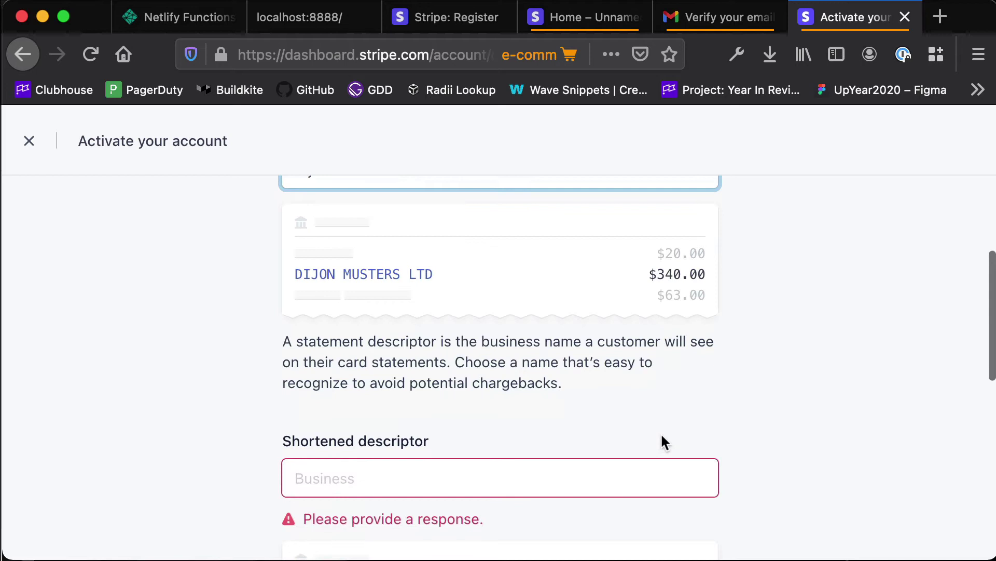
Set shortened descriptor 'dope', enter the support phone number, and continue to payouts.
key("Tab")
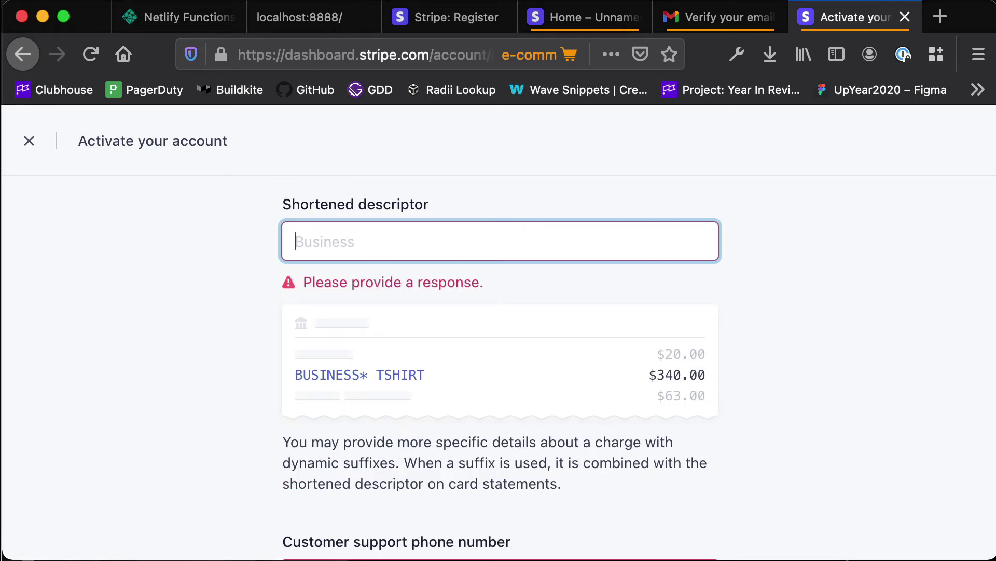
type("dope")
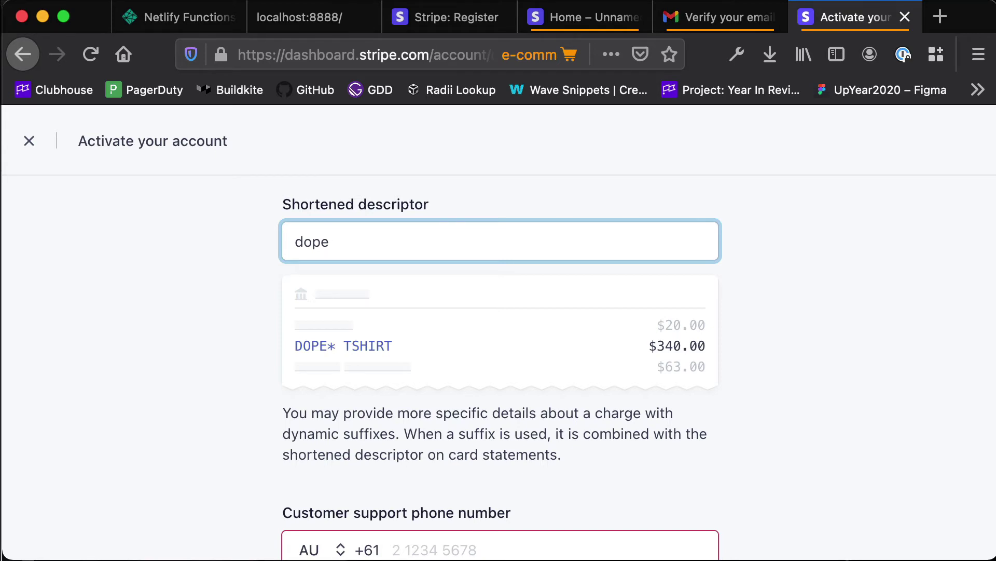
key("Return")
left_click(480, 414)
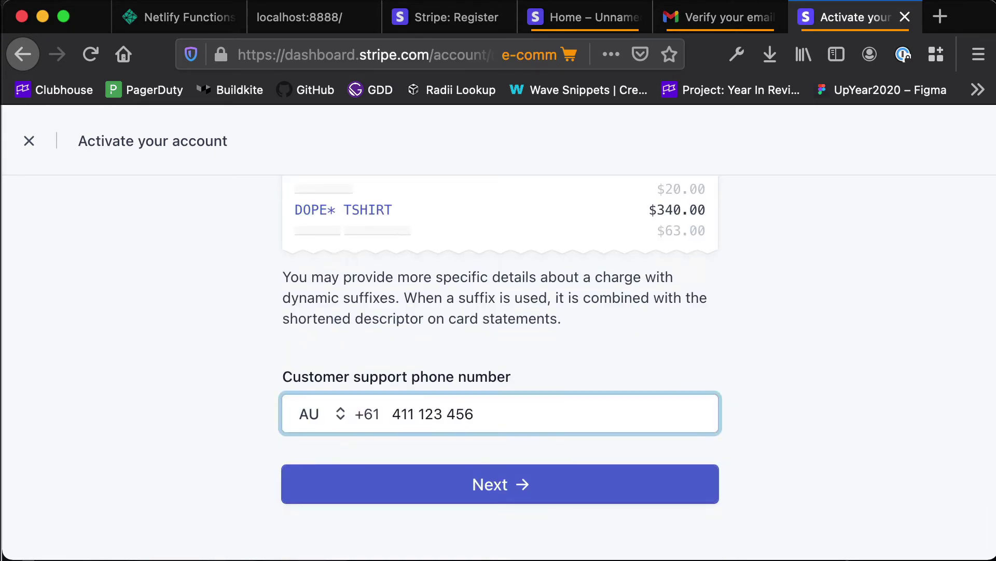
left_click(509, 484)
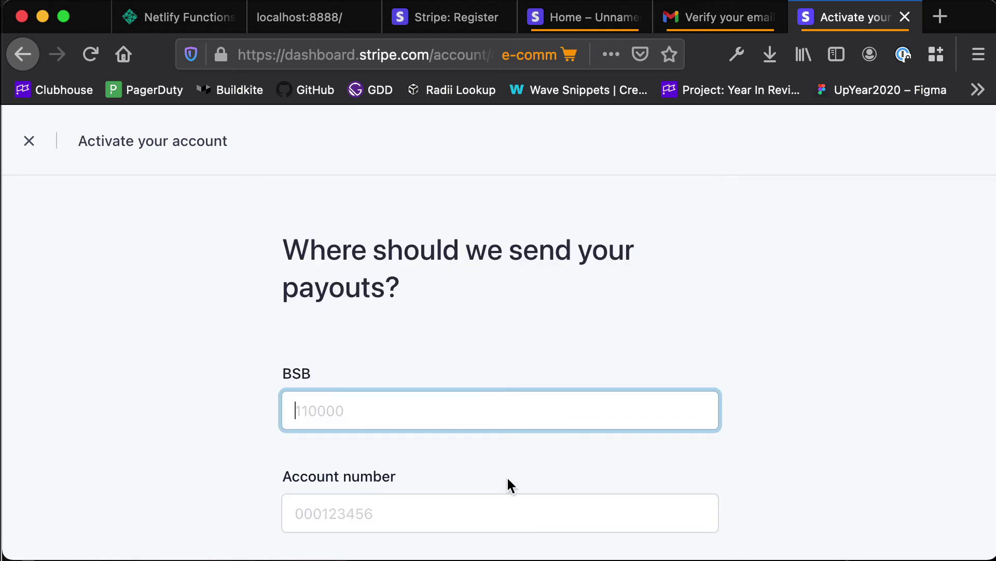
Skip two-step authentication for now and review the verification summary listing the bank account.
scroll(507, 475, "down", 5)
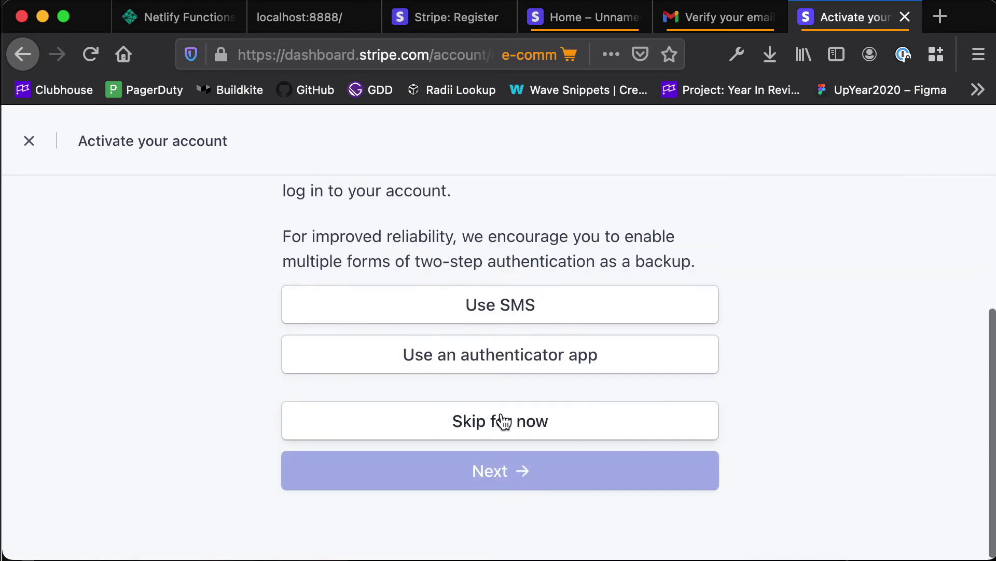
left_click(503, 419)
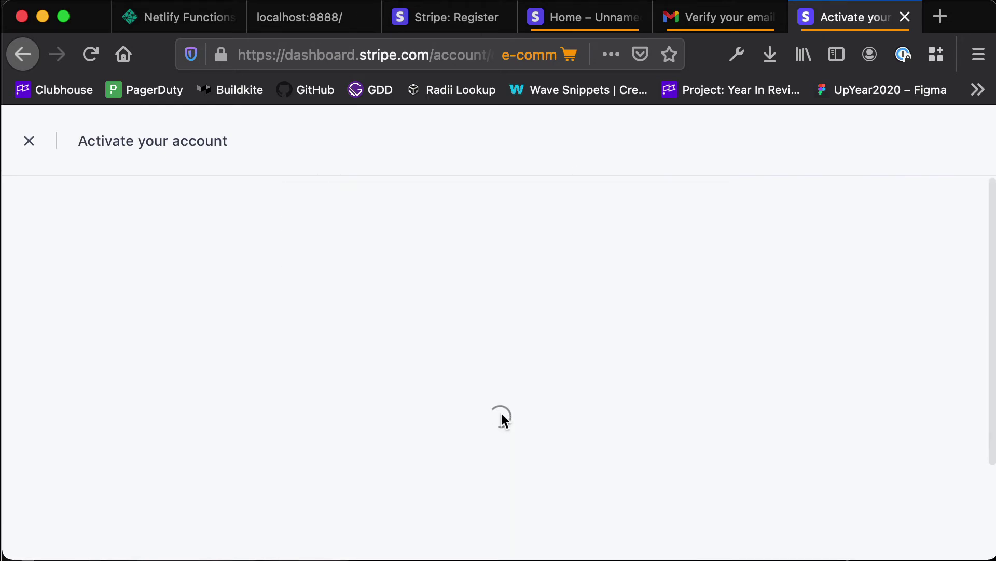
scroll(501, 413, "down", 3)
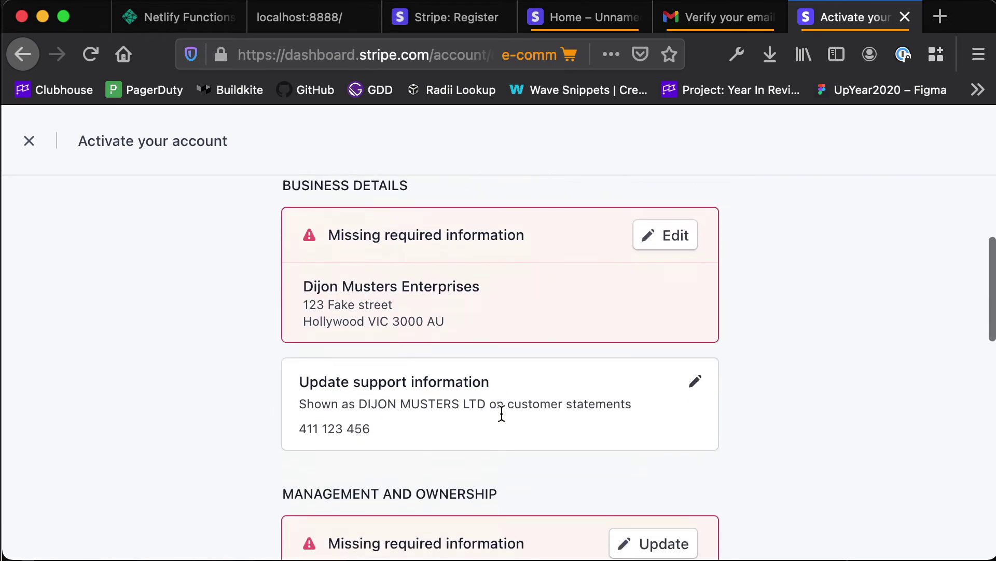
scroll(501, 415, "down", 2)
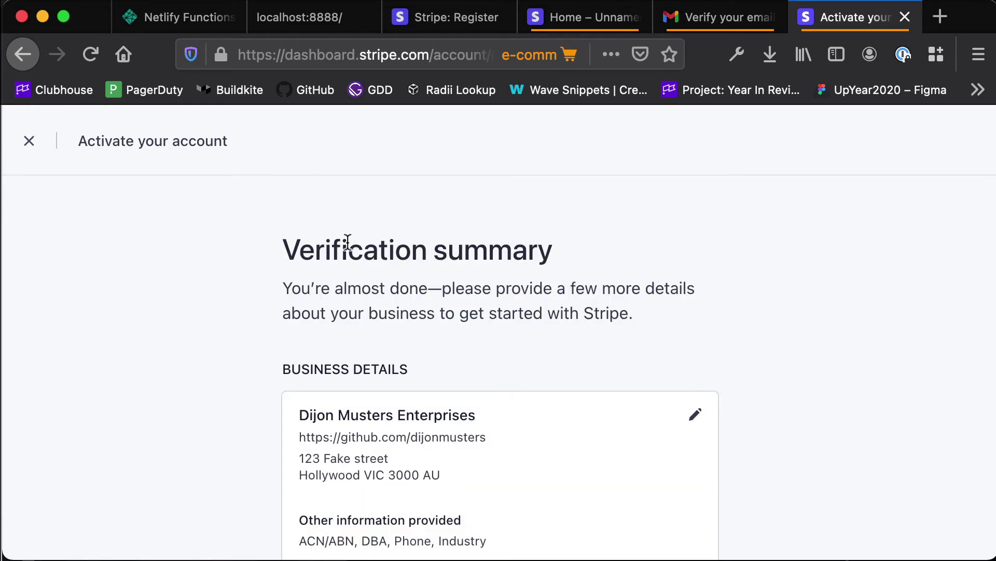
left_click_drag(348, 248, 454, 244)
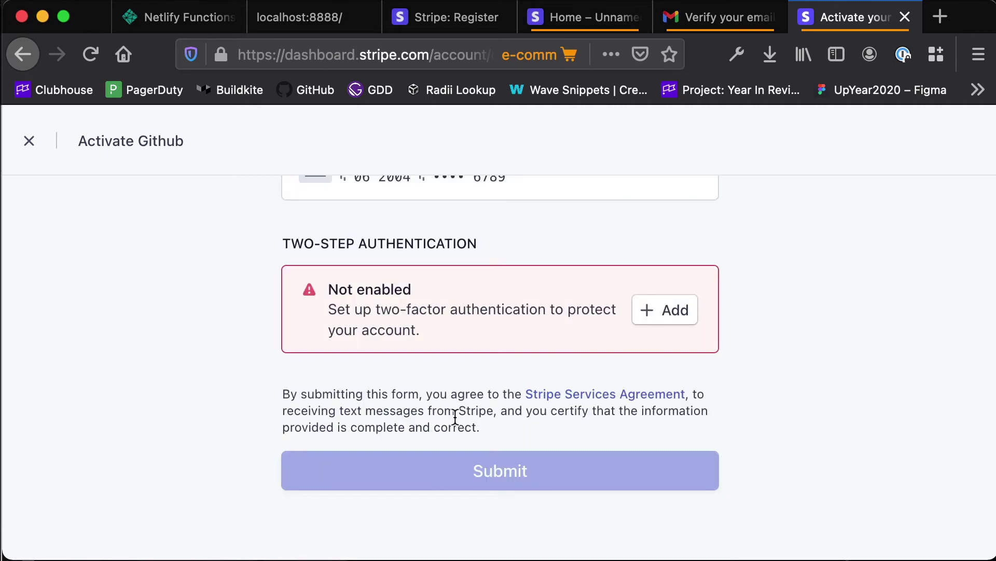
Set up two-step authentication and submit the activation form from the verification summary.
left_click(674, 317)
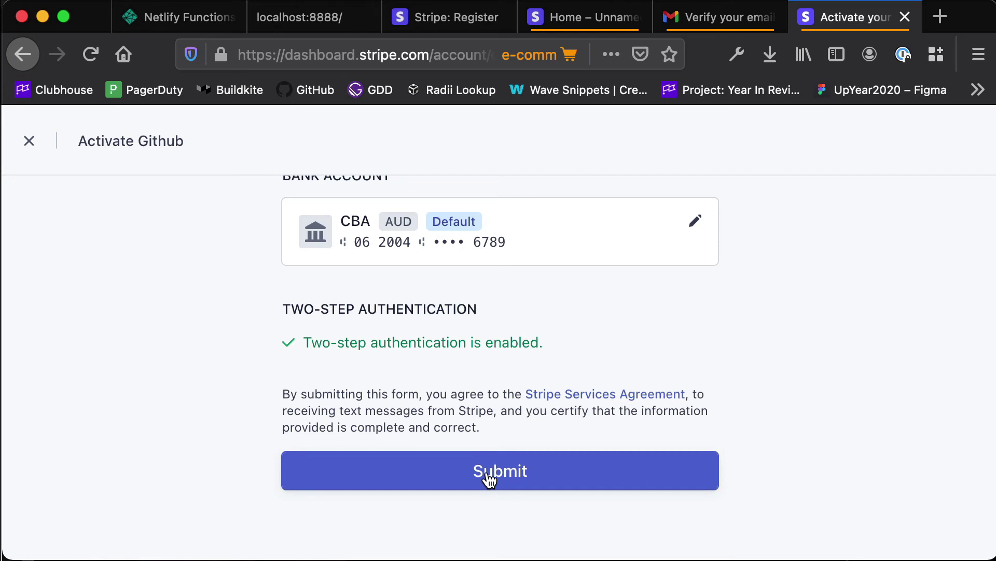
left_click(489, 480)
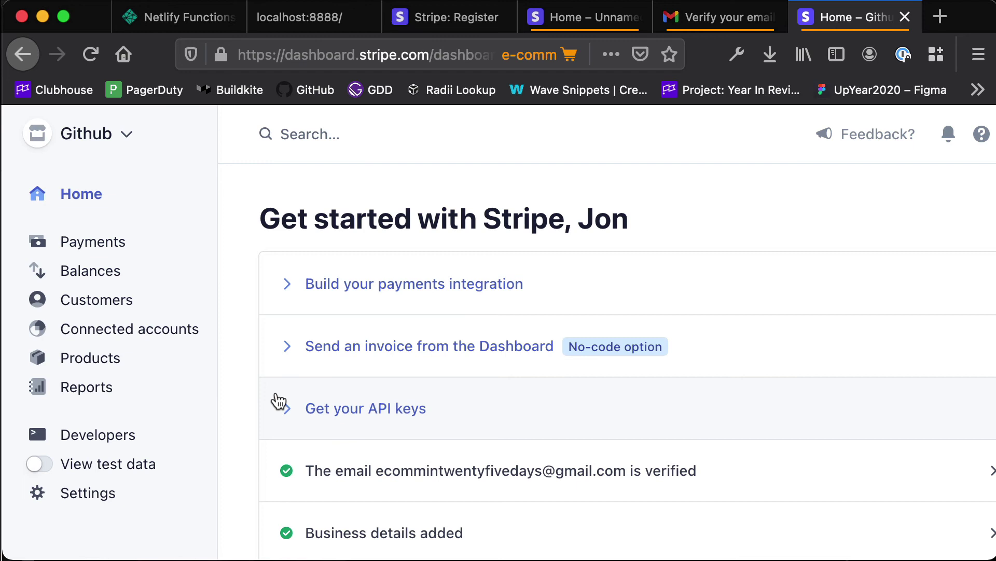
Expand 'Get your API keys' on Home to reveal the live publishable key.
left_click(312, 414)
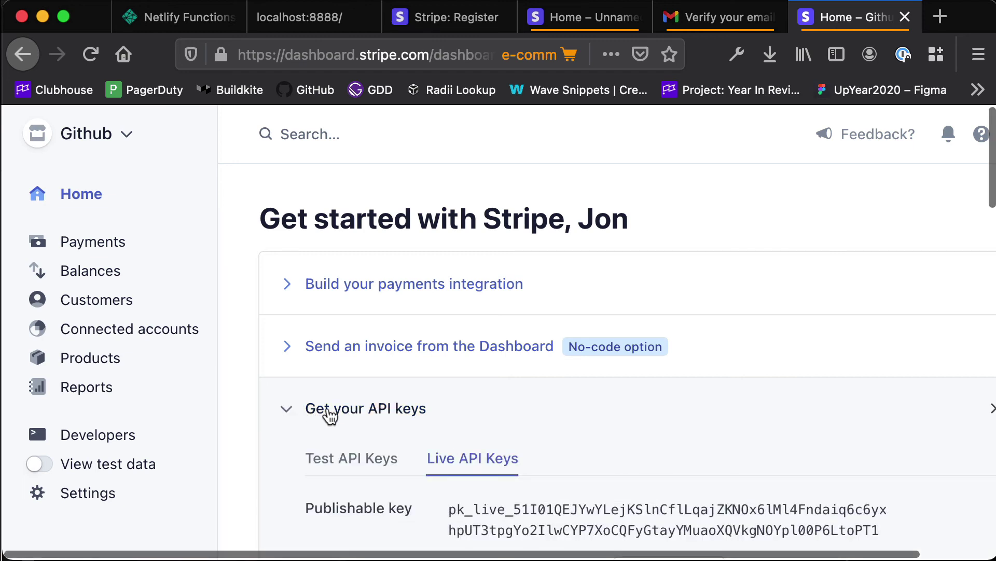
scroll(329, 415, "down", 1)
scroll(418, 374, "down", 2)
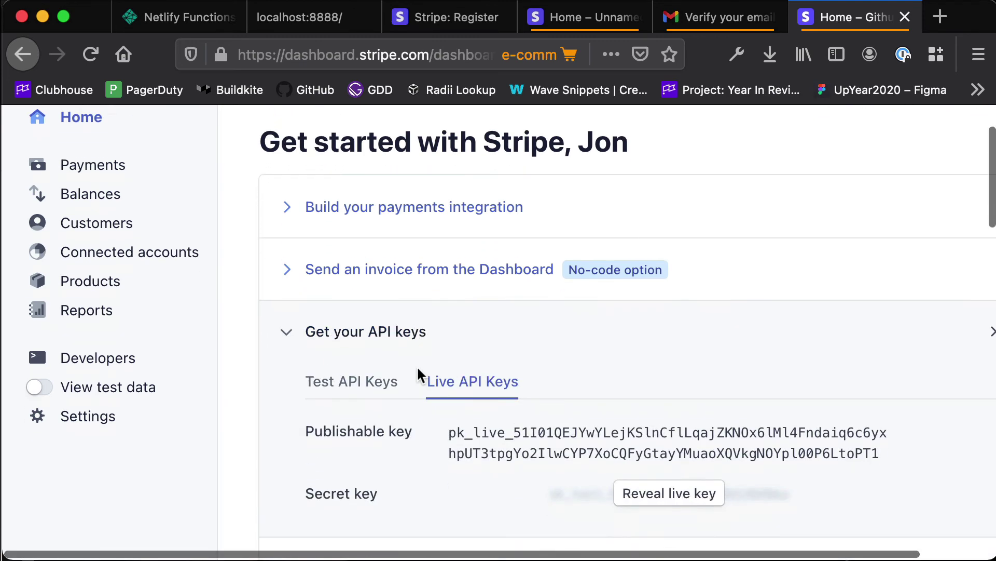
scroll(419, 374, "down", 1)
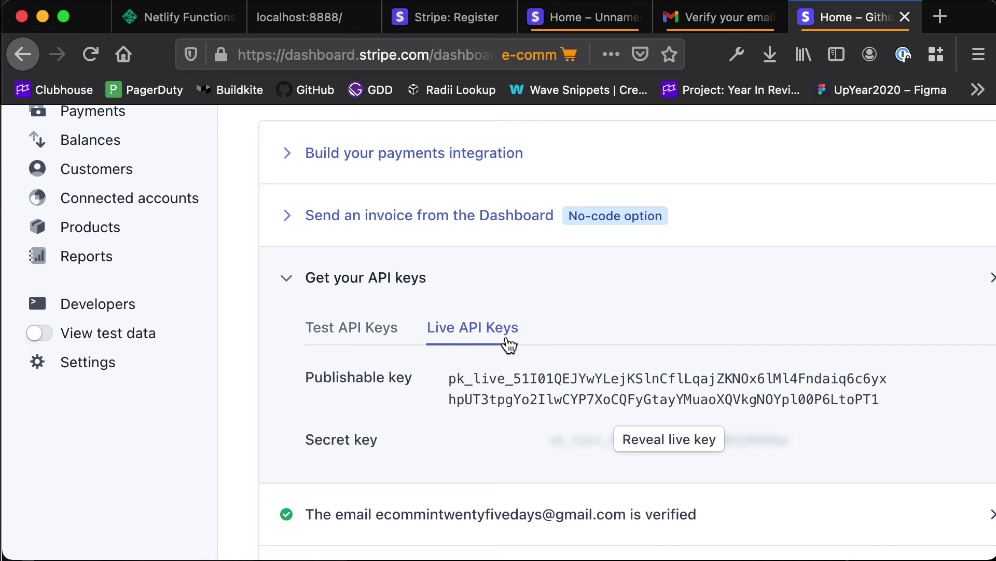
scroll(510, 345, "down", 3)
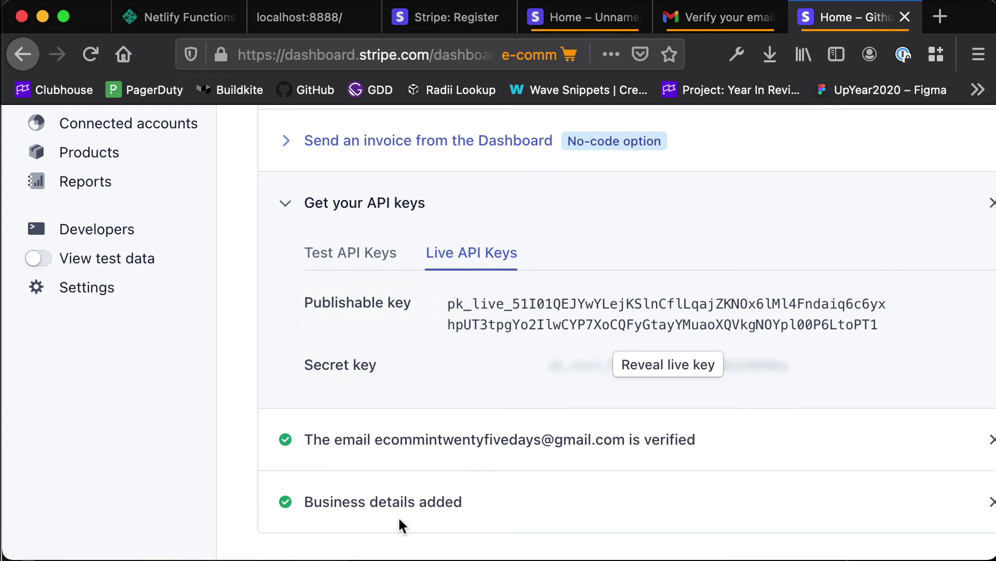
Switch the API keys section to the Test API Keys tab.
left_click(363, 254)
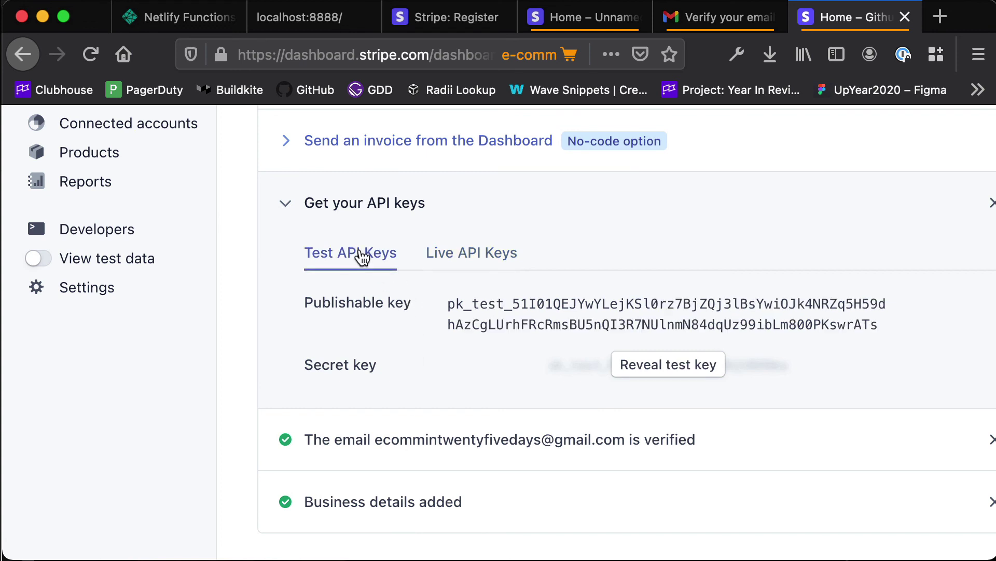